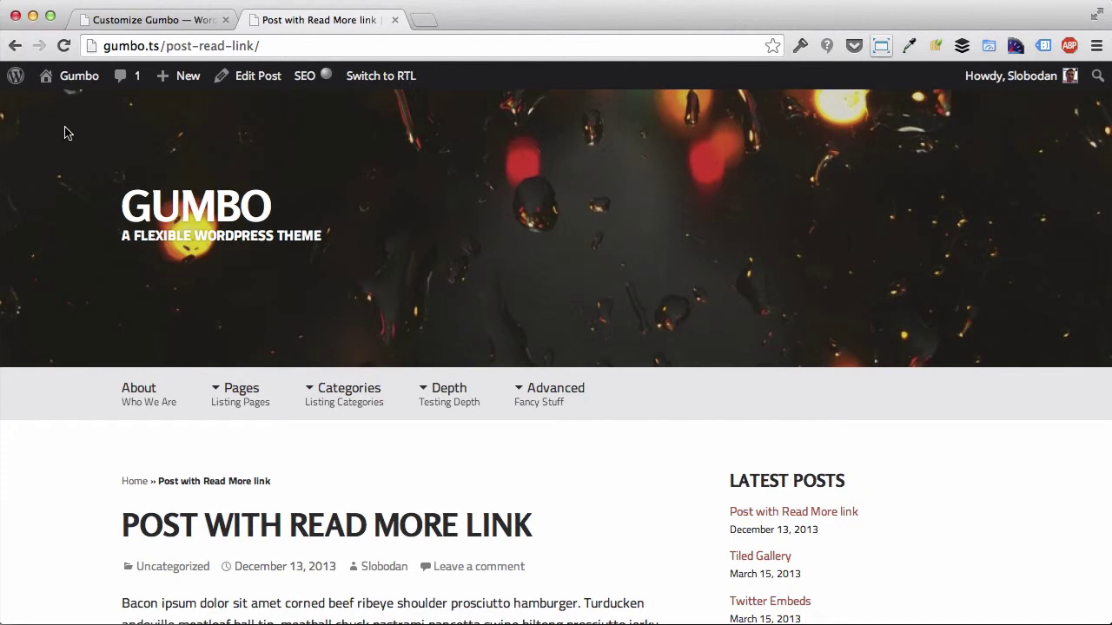
# - Open the Gumbo theme customizer and set the Typography font size to Small
pyautogui.click(144, 20)
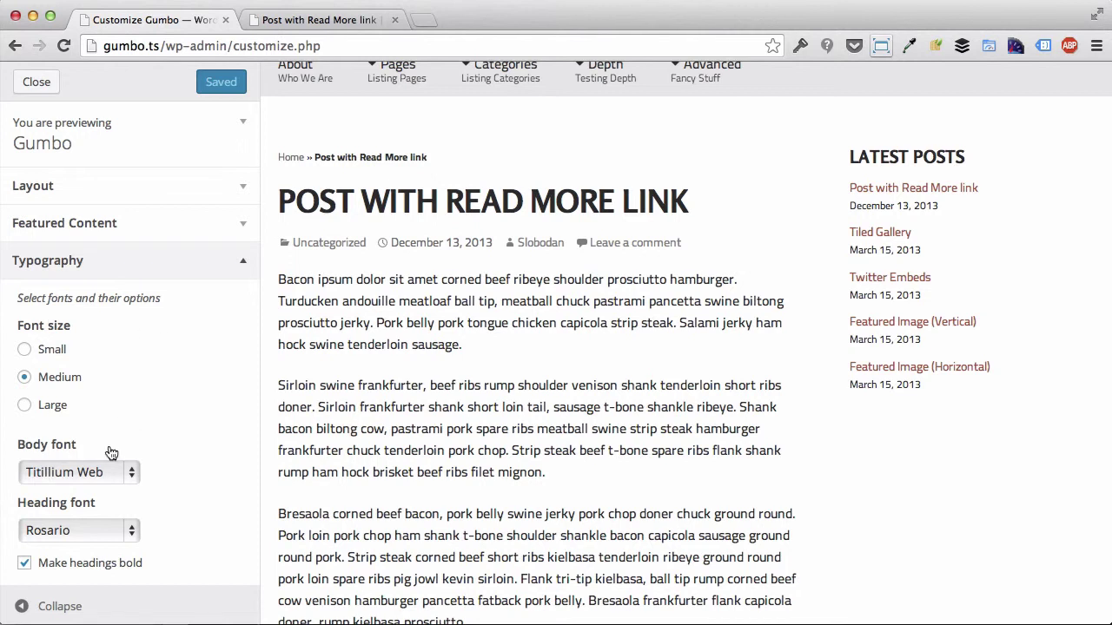
pyautogui.scroll(-2, 149, 450)
pyautogui.scroll(-1, 148, 450)
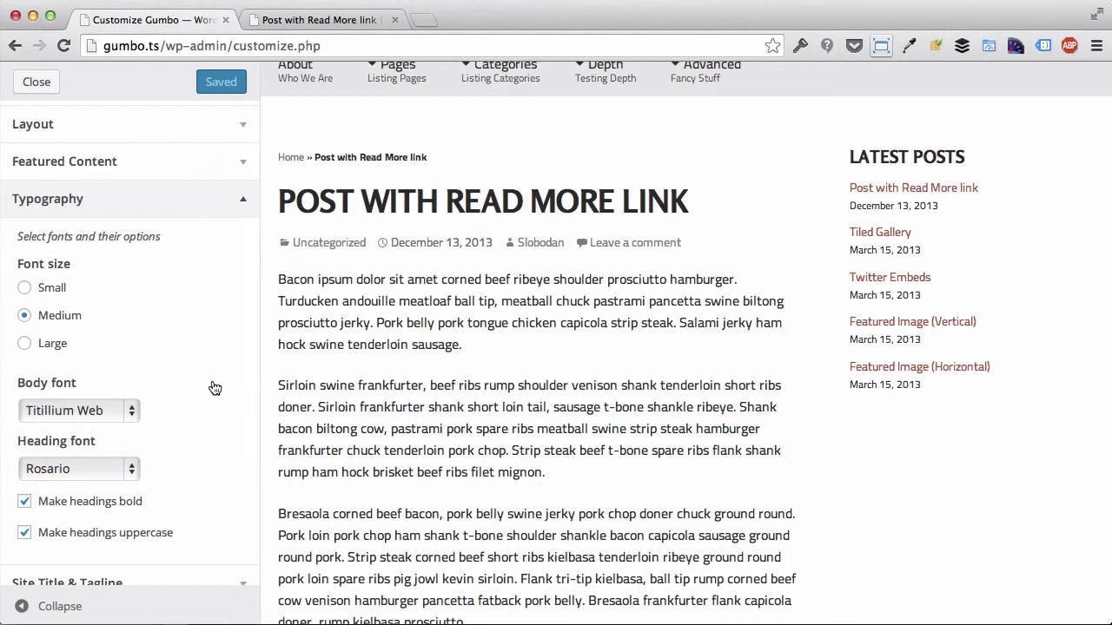
pyautogui.scroll(3, 214, 388)
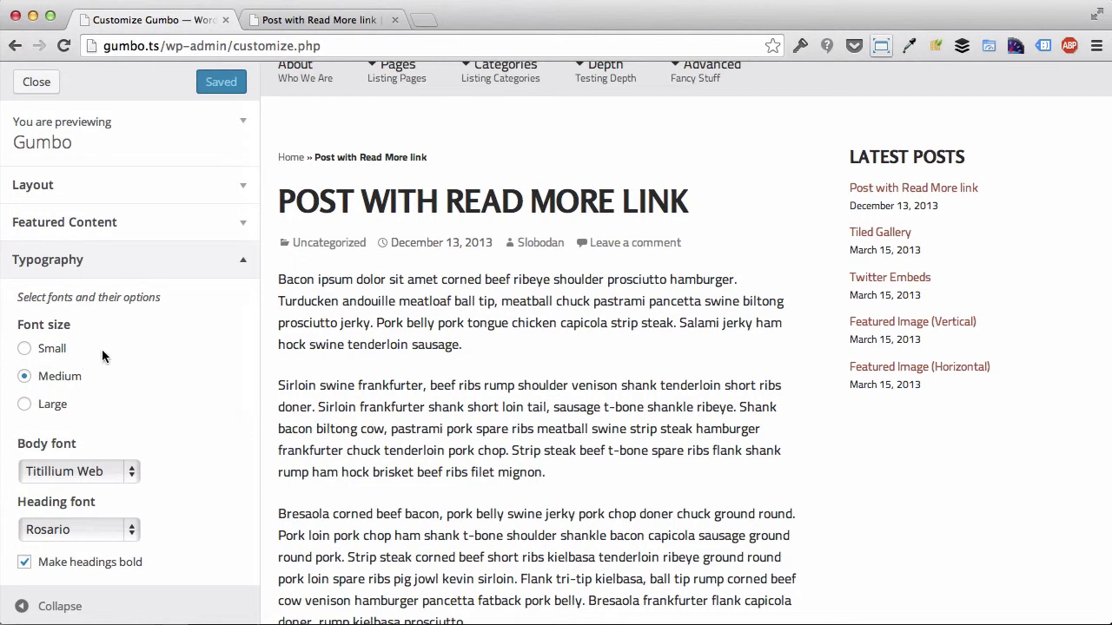
pyautogui.click(49, 356)
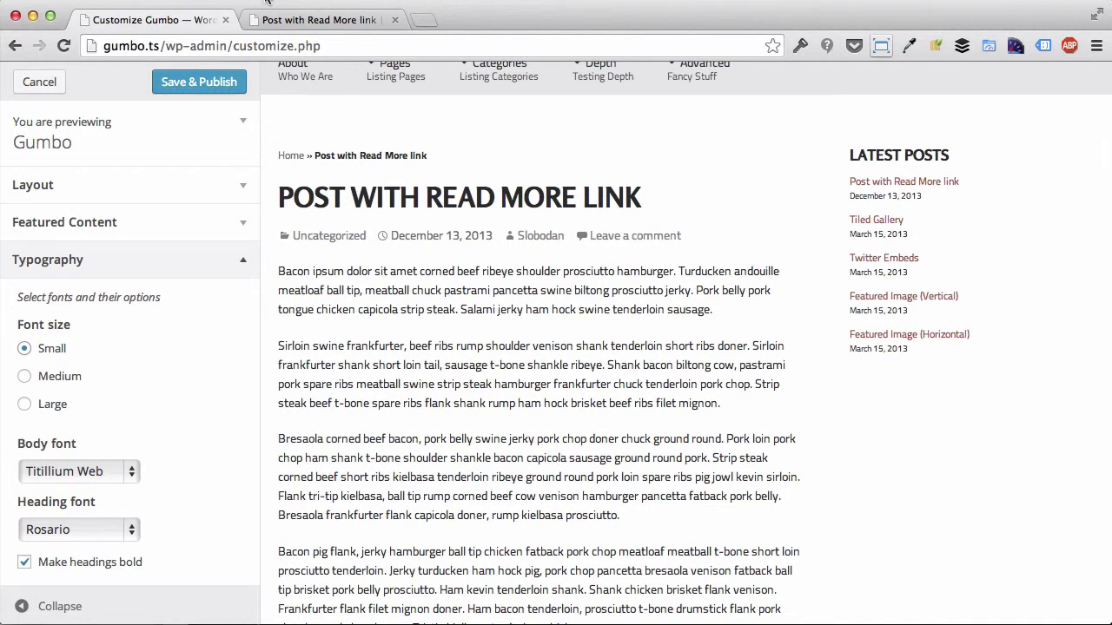
# - Check the live post page against the preview, and save and publish the Small font size
pyautogui.click(299, 20)
pyautogui.press('super+r')
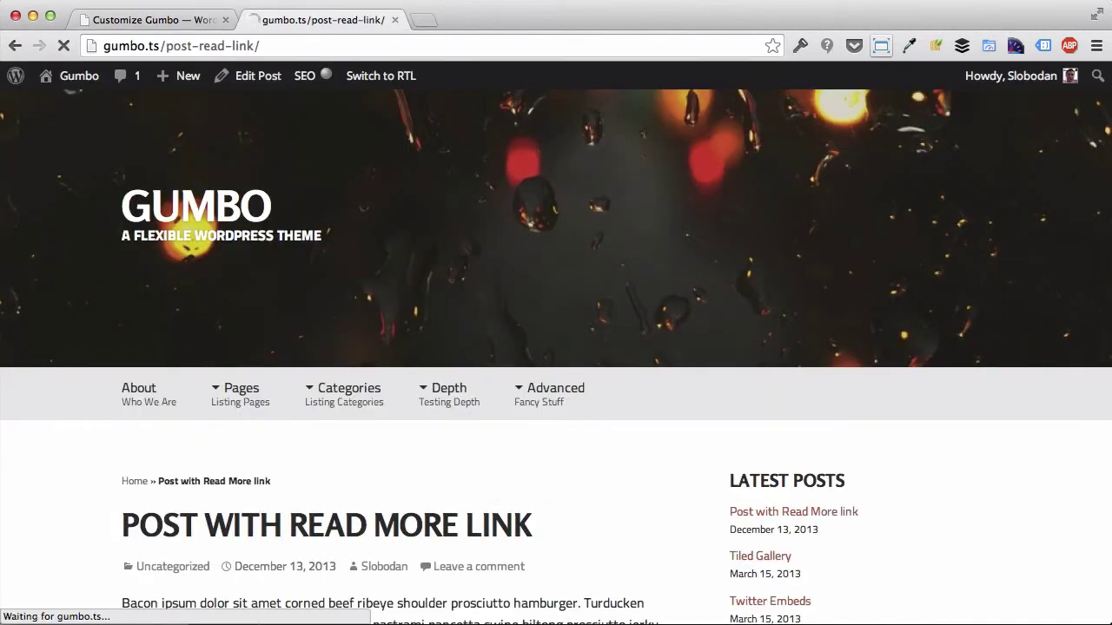
pyautogui.scroll(-5, 65, 499)
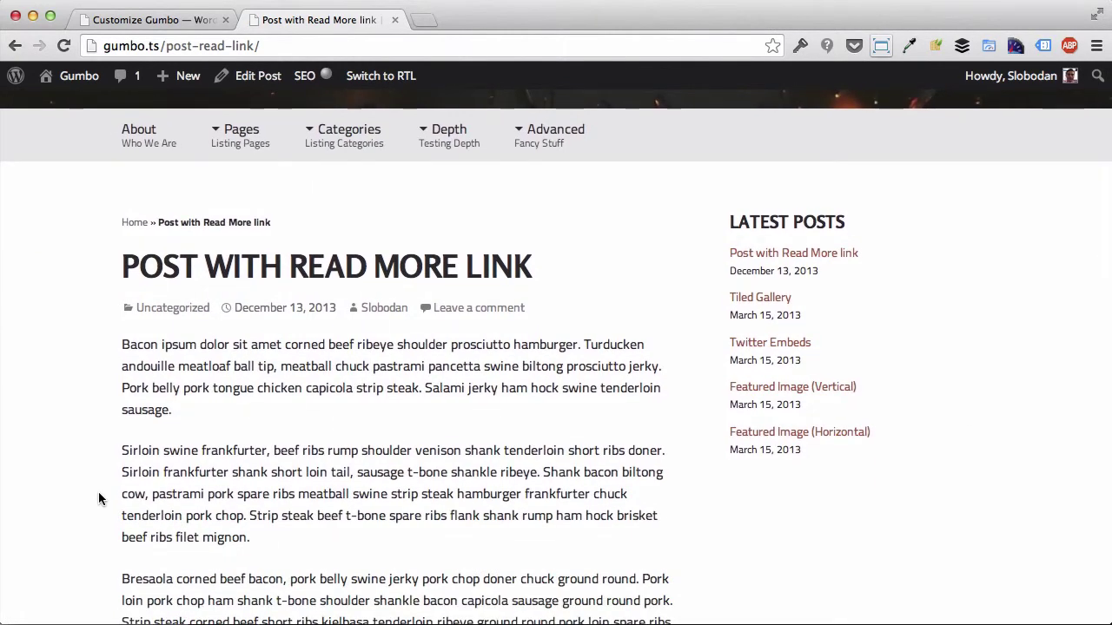
pyautogui.click(136, 26)
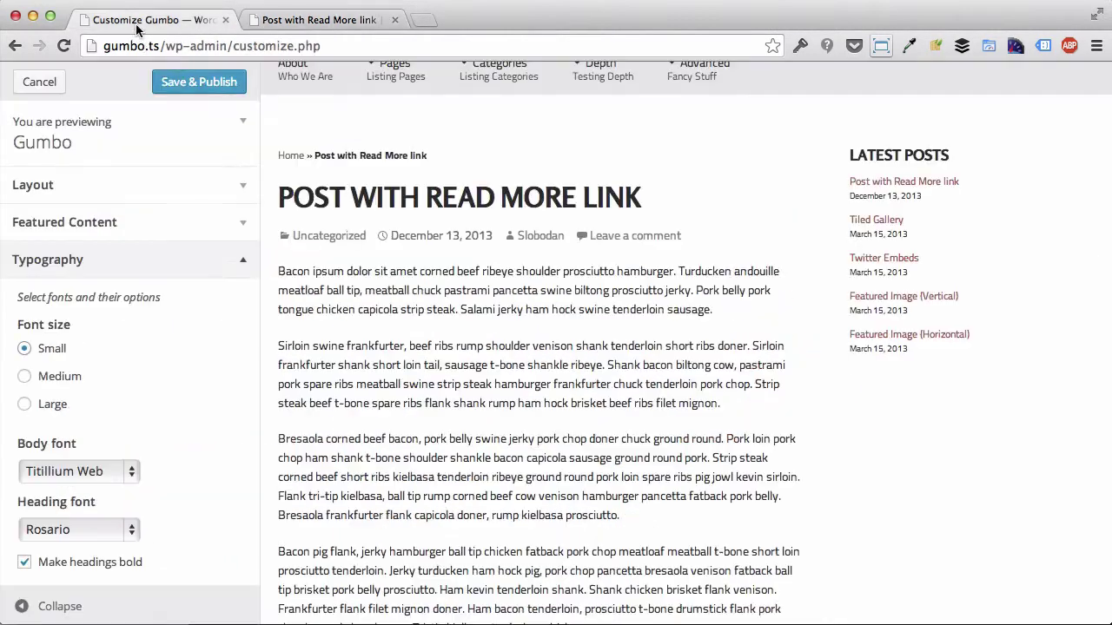
pyautogui.click(165, 81)
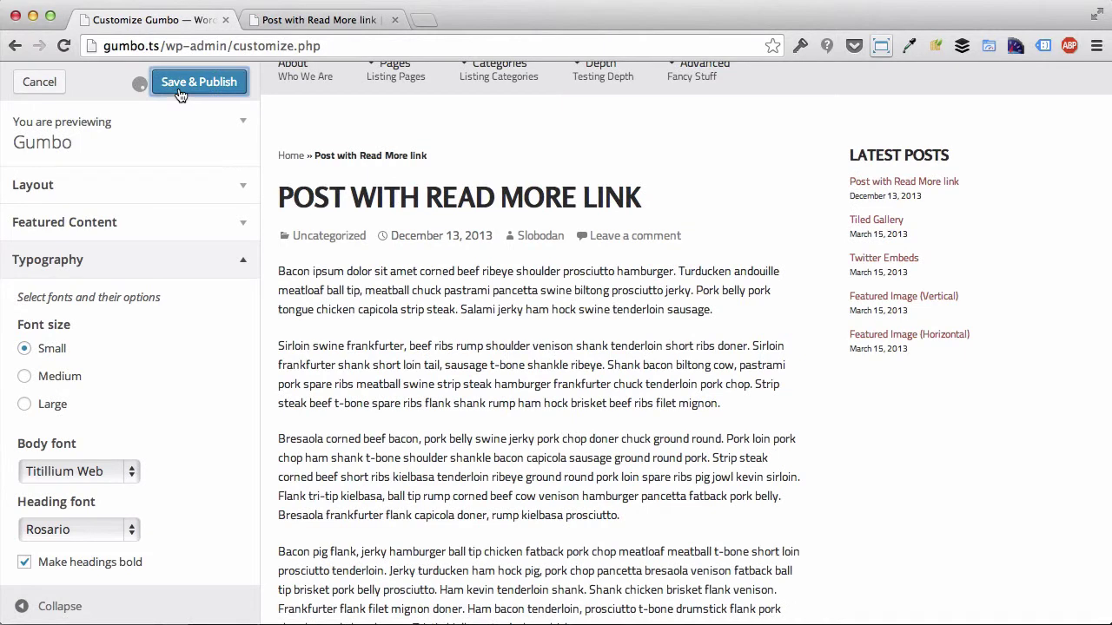
# - Reload the live post page and examine the text size in the header, menu, content and sidebar
pyautogui.click(289, 21)
pyautogui.click(63, 45)
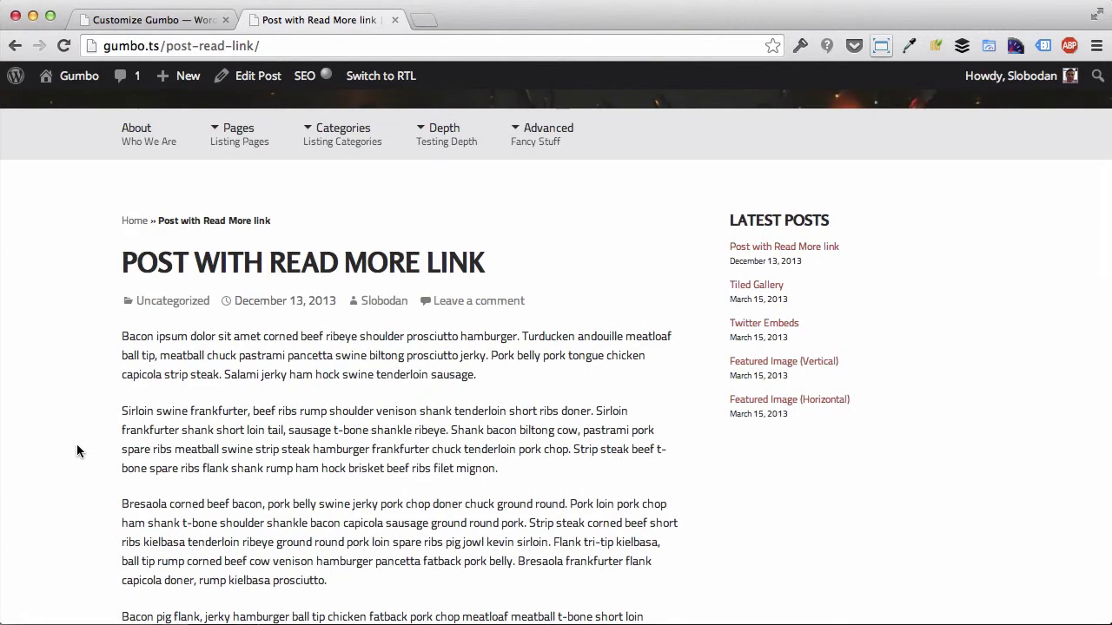
pyautogui.scroll(3, 77, 444)
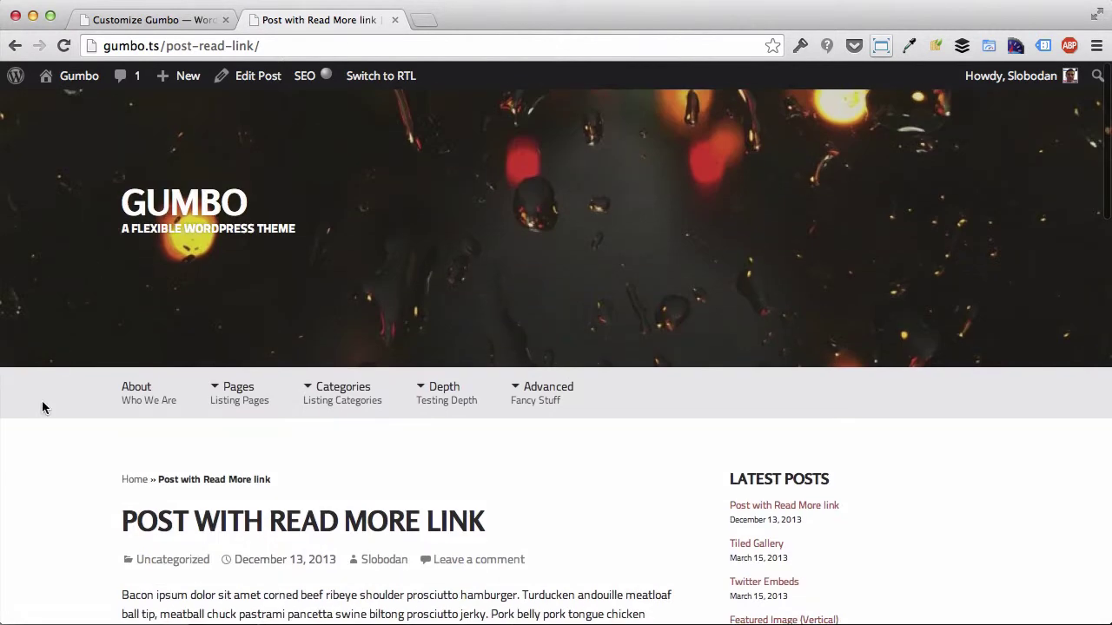
pyautogui.scroll(-2, 57, 419)
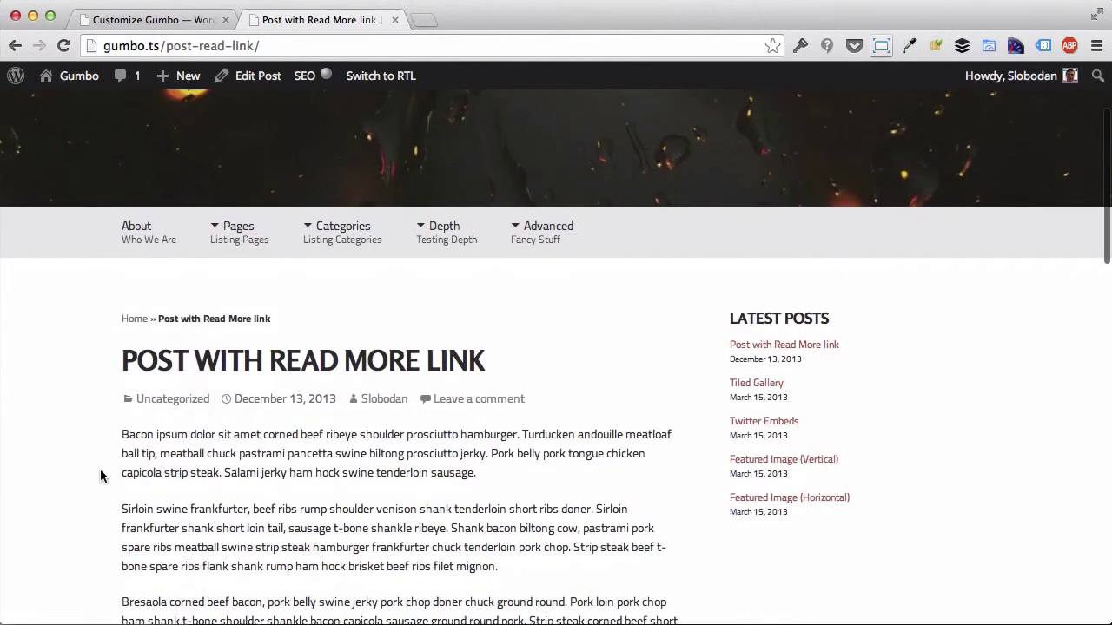
pyautogui.scroll(-2, 454, 585)
pyautogui.scroll(-1, 454, 584)
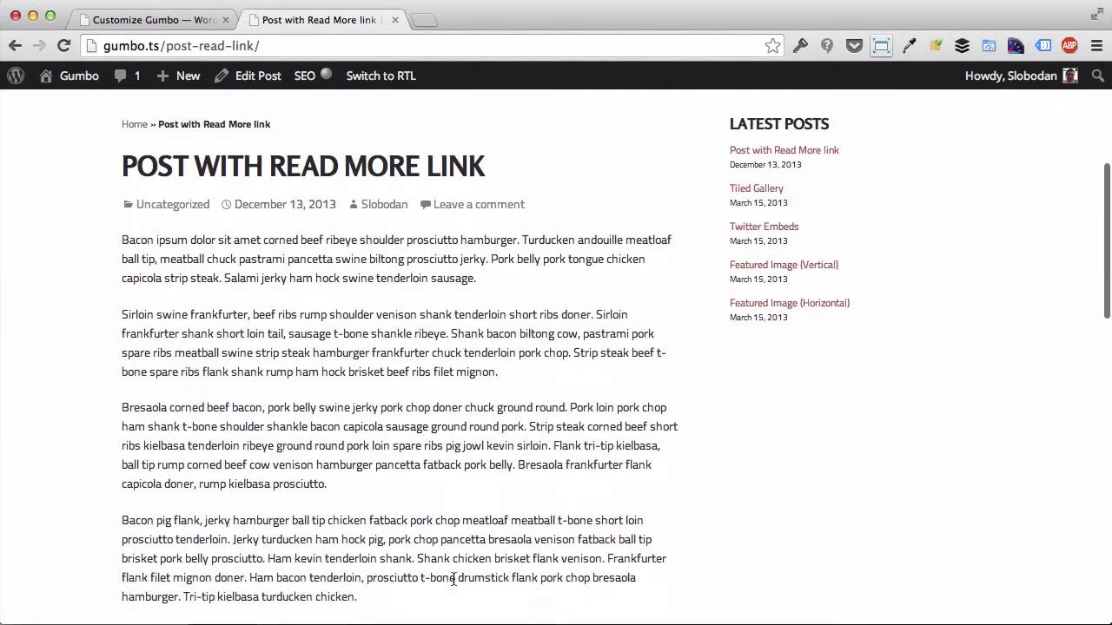
pyautogui.scroll(-10, 454, 585)
pyautogui.scroll(15, 397, 287)
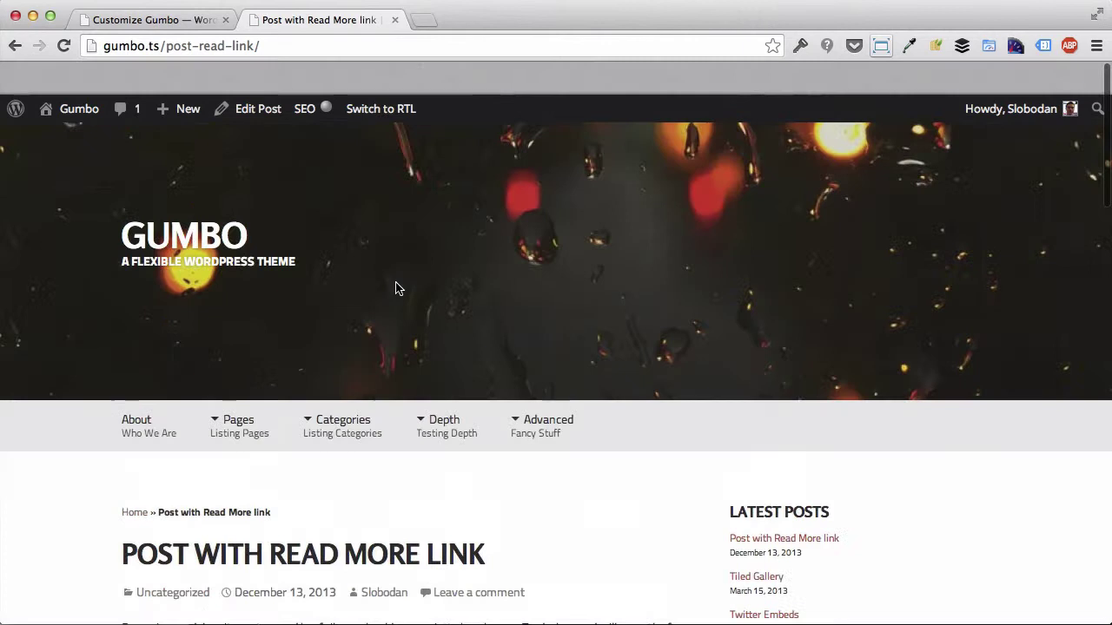
# - Preview the Large font size in the customizer, and set the font size back to Medium and save it
pyautogui.click(126, 20)
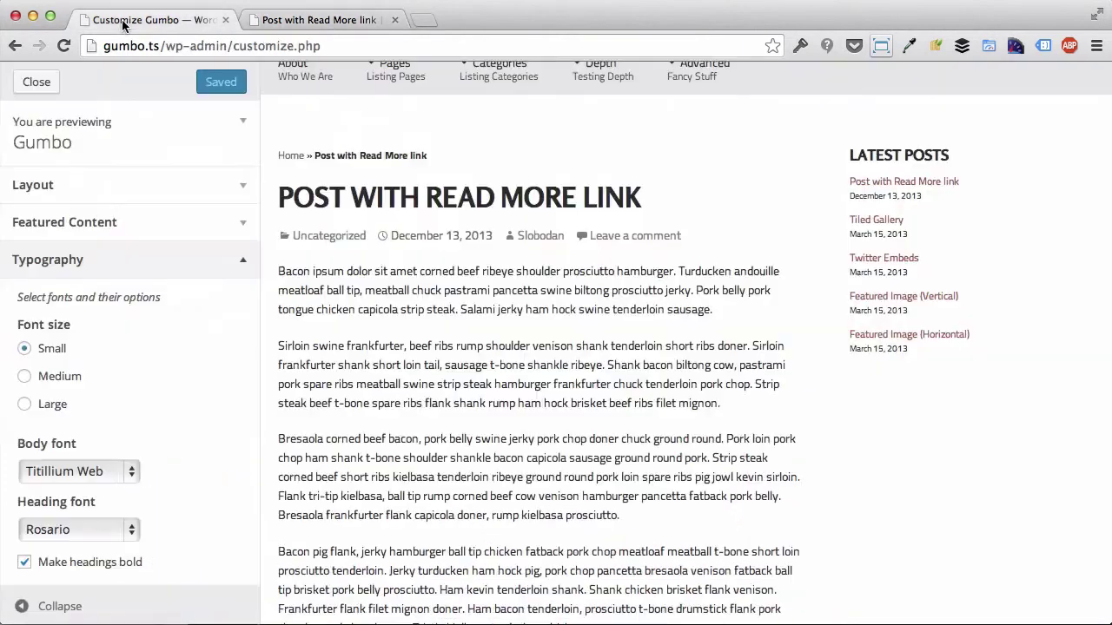
pyautogui.click(52, 412)
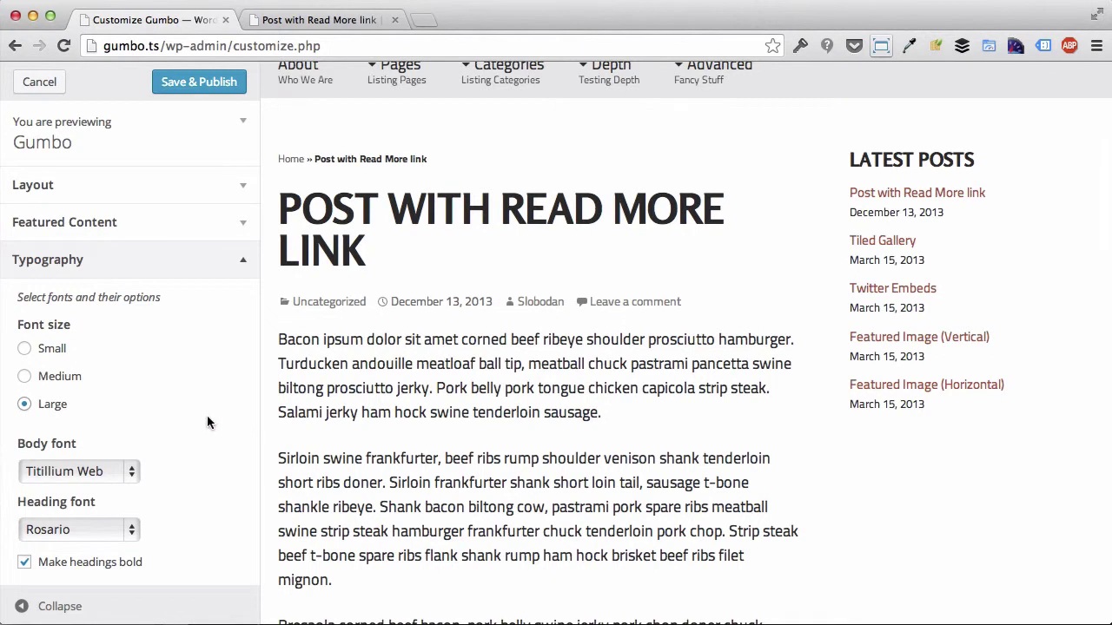
pyautogui.click(43, 376)
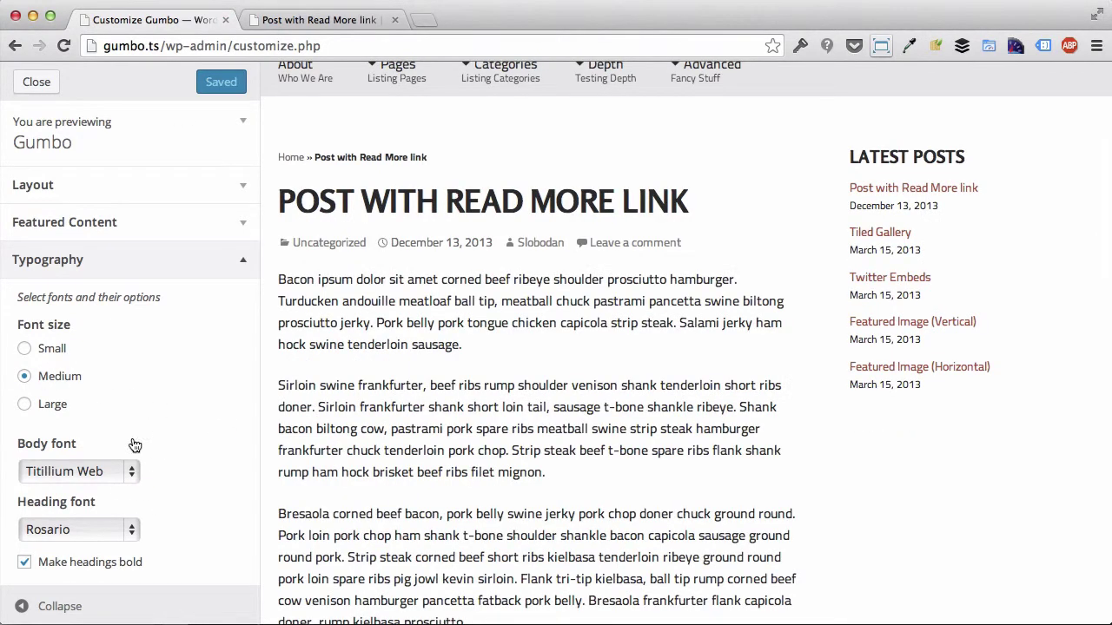
# - Set both the body font and the heading font to Cabin, and publish the change
pyautogui.scroll(-3, 135, 446)
pyautogui.click(97, 361)
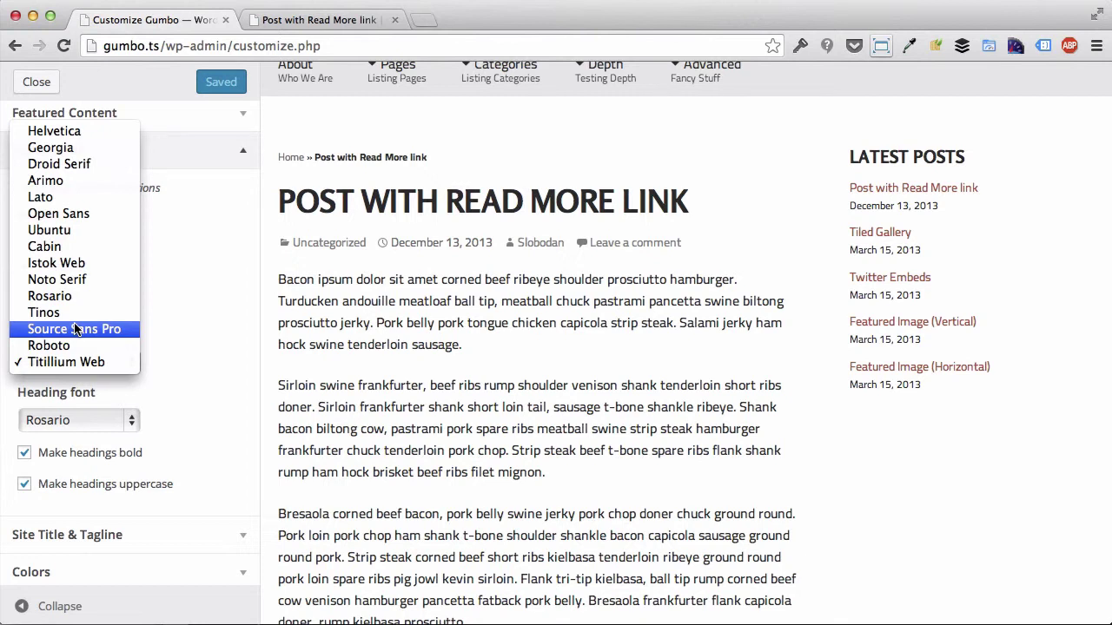
pyautogui.click(54, 248)
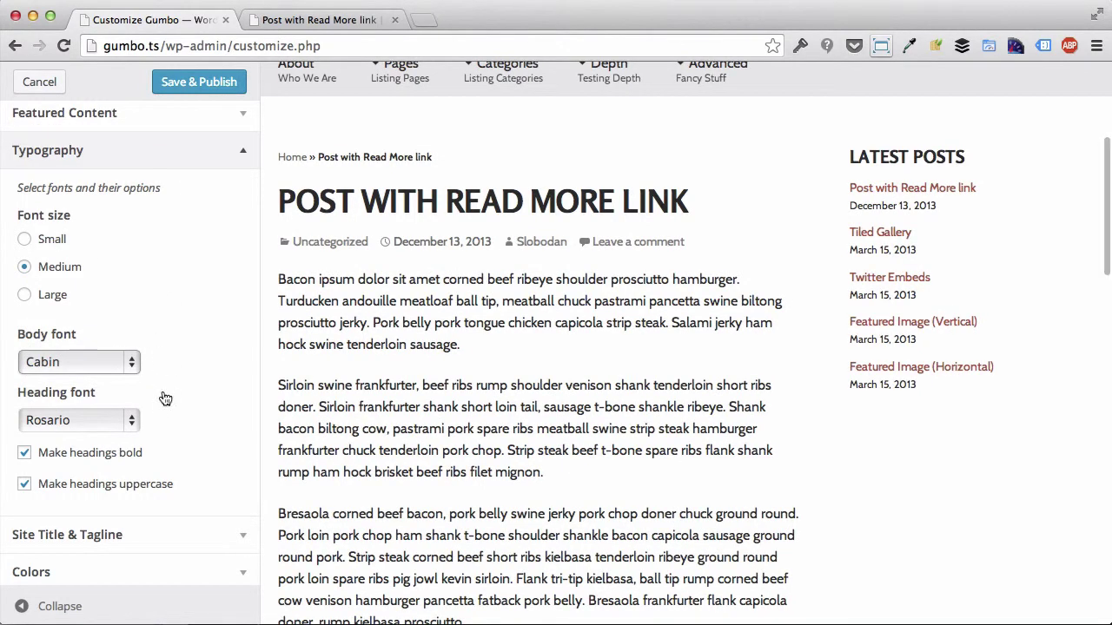
pyautogui.click(91, 419)
pyautogui.click(71, 373)
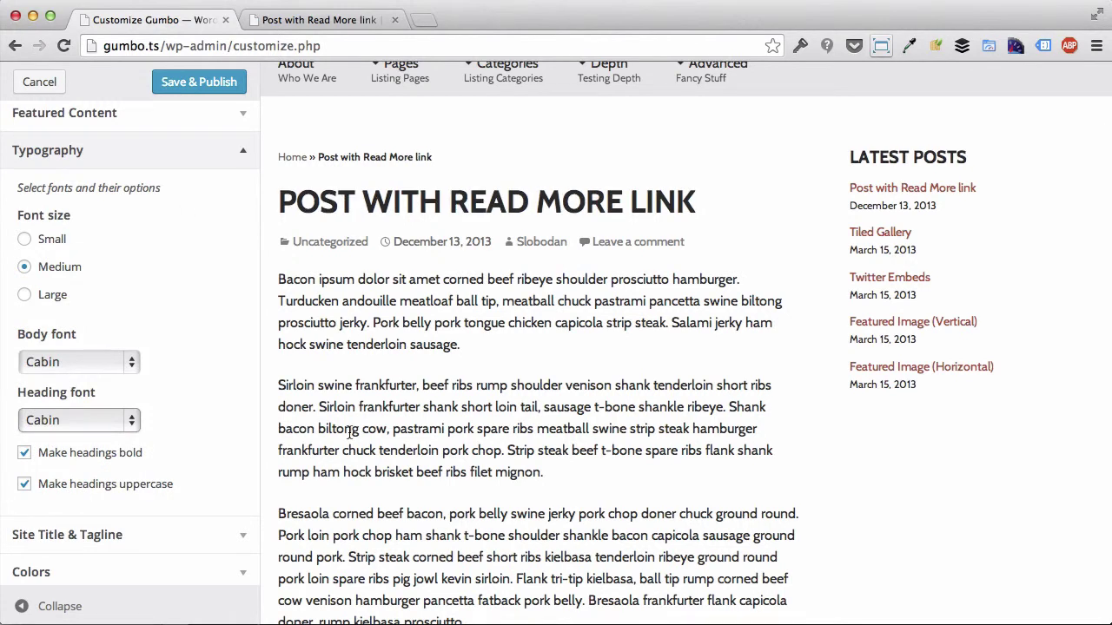
pyautogui.click(216, 87)
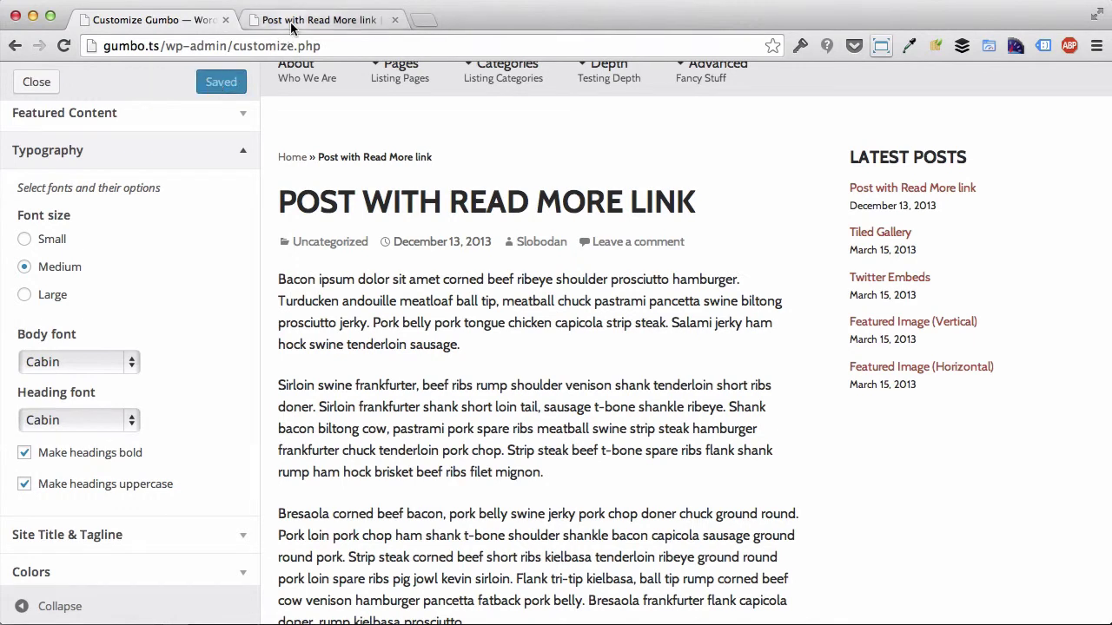
# - Reload the live post page and examine the body and heading fonts
pyautogui.click(292, 27)
pyautogui.press('super+r')
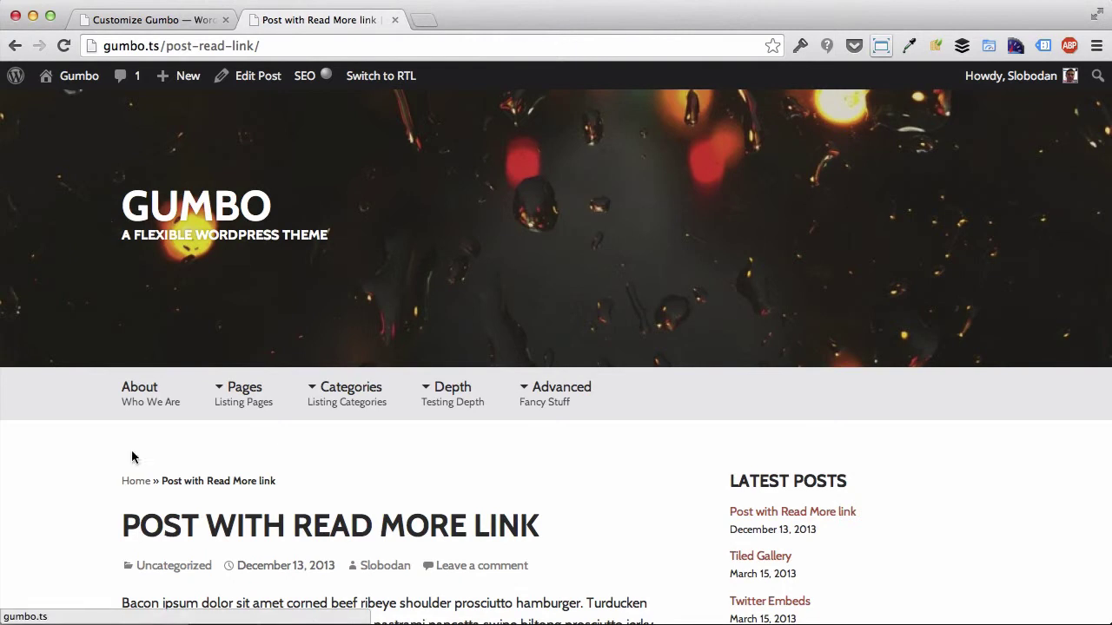
pyautogui.scroll(-3, 62, 538)
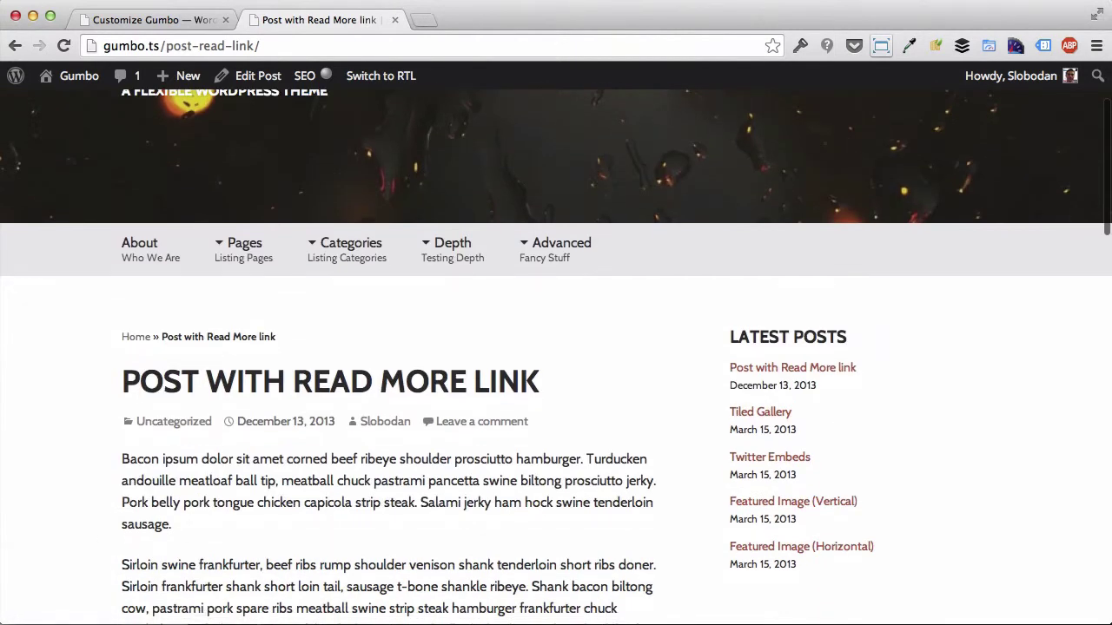
# - Change the heading font to Lato in the customizer and publish it
pyautogui.click(167, 27)
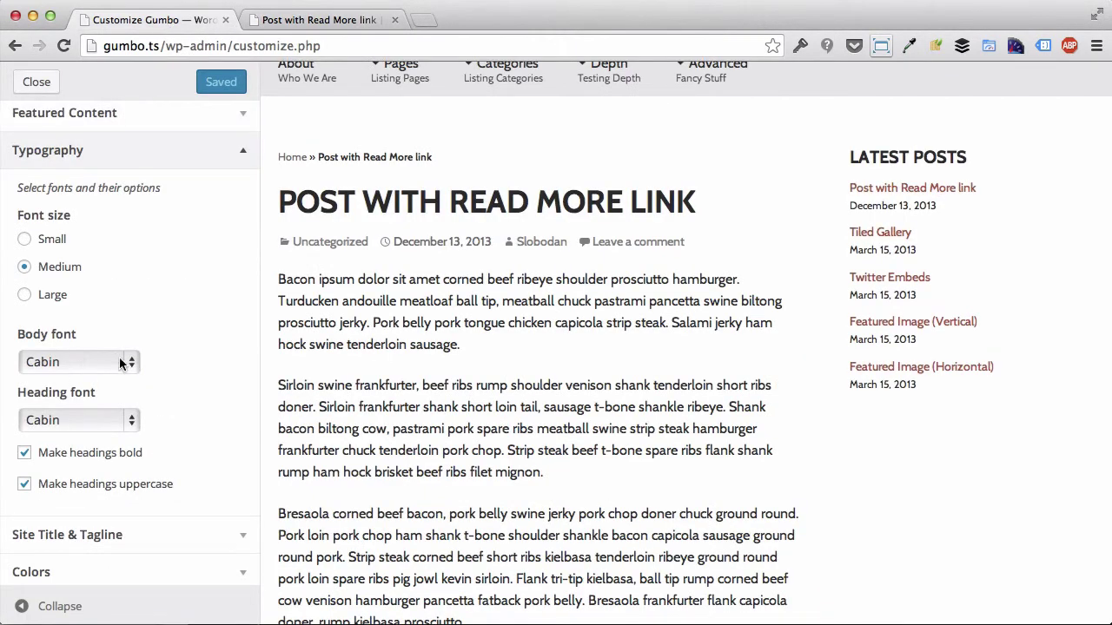
pyautogui.click(87, 423)
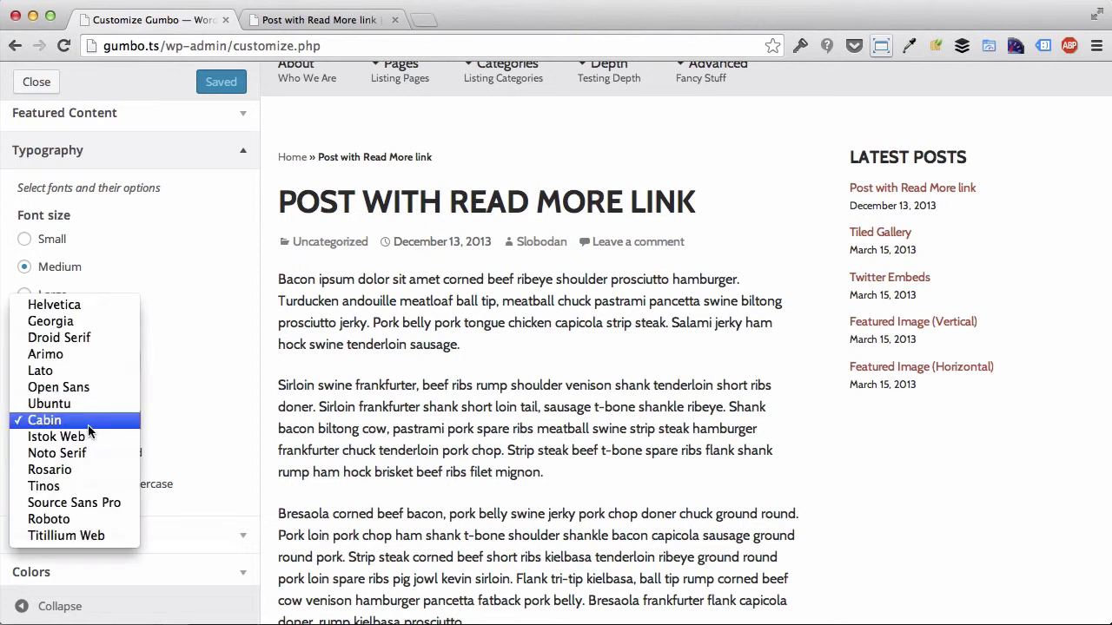
pyautogui.click(47, 369)
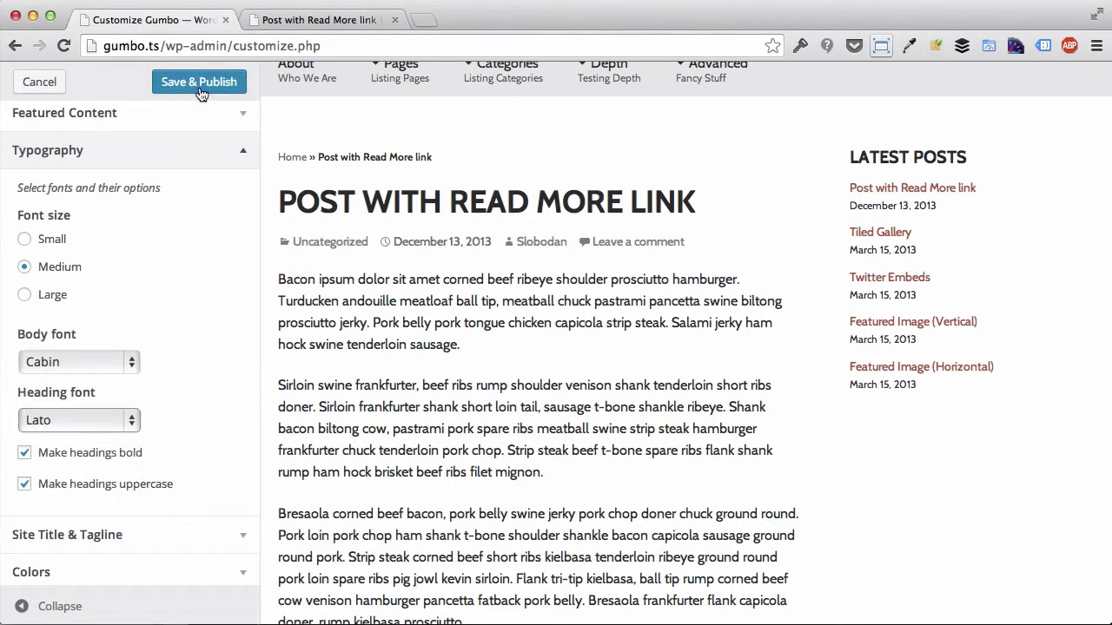
pyautogui.click(200, 89)
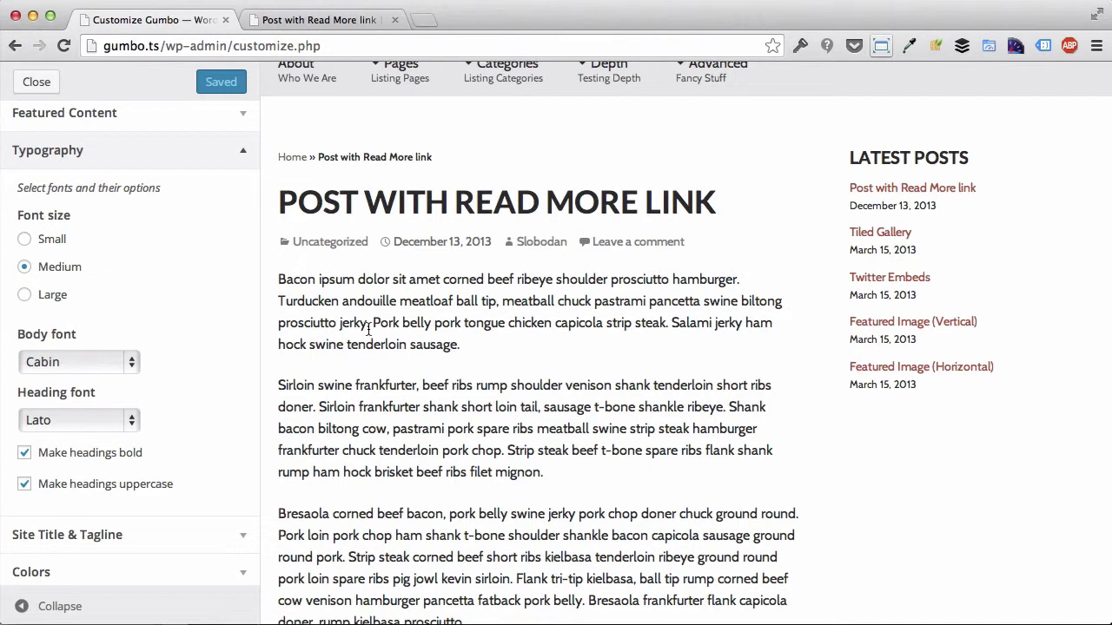
# - Turn off bold and uppercase headings in the Typography options and publish the change
pyautogui.click(24, 452)
pyautogui.click(25, 484)
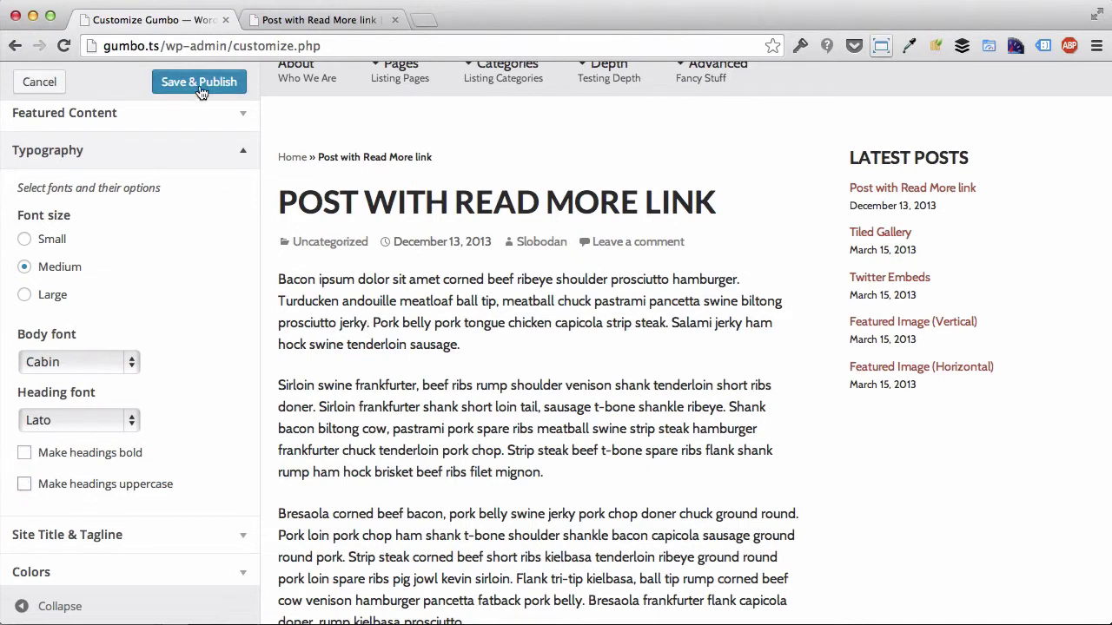
pyautogui.click(199, 87)
# - Reload the live post page and examine the heading style down to the reply section
pyautogui.click(287, 20)
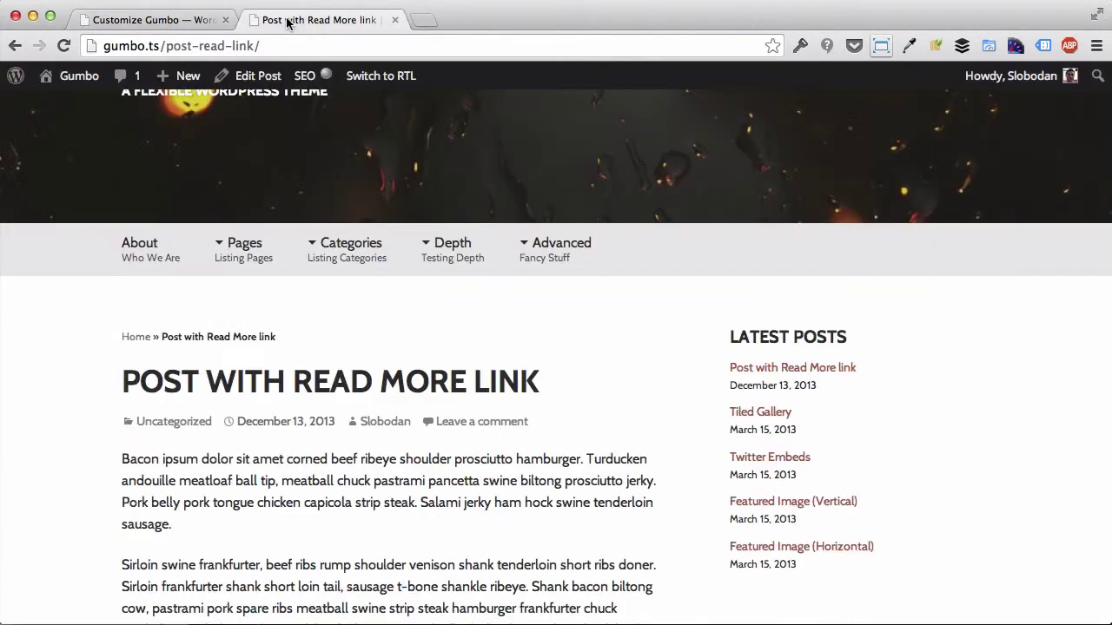
pyautogui.press('super+r')
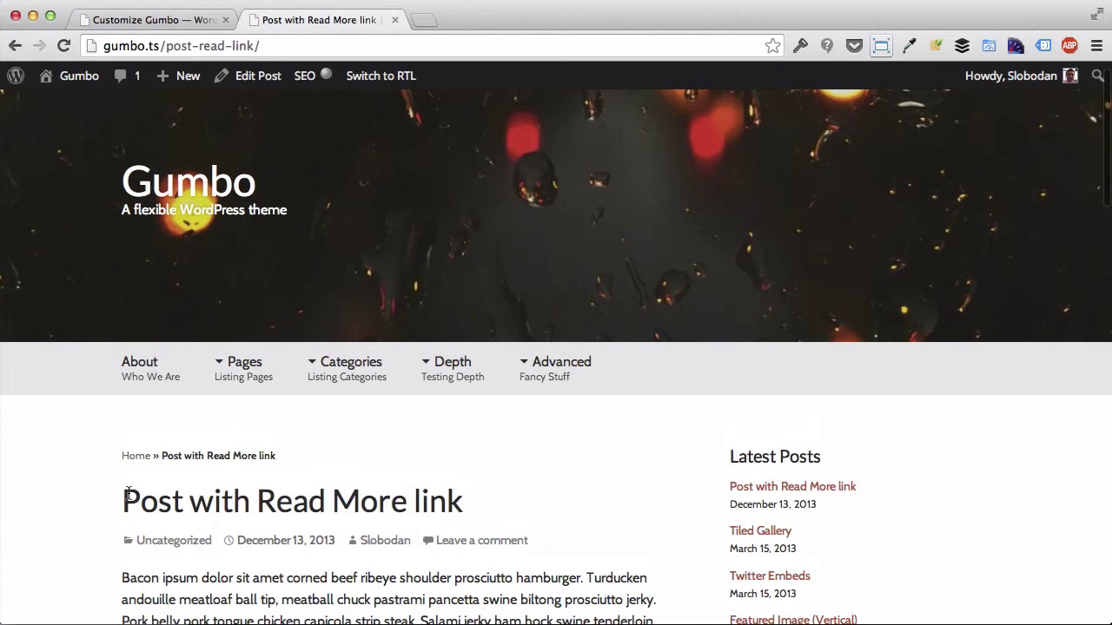
pyautogui.scroll(-10, 87, 401)
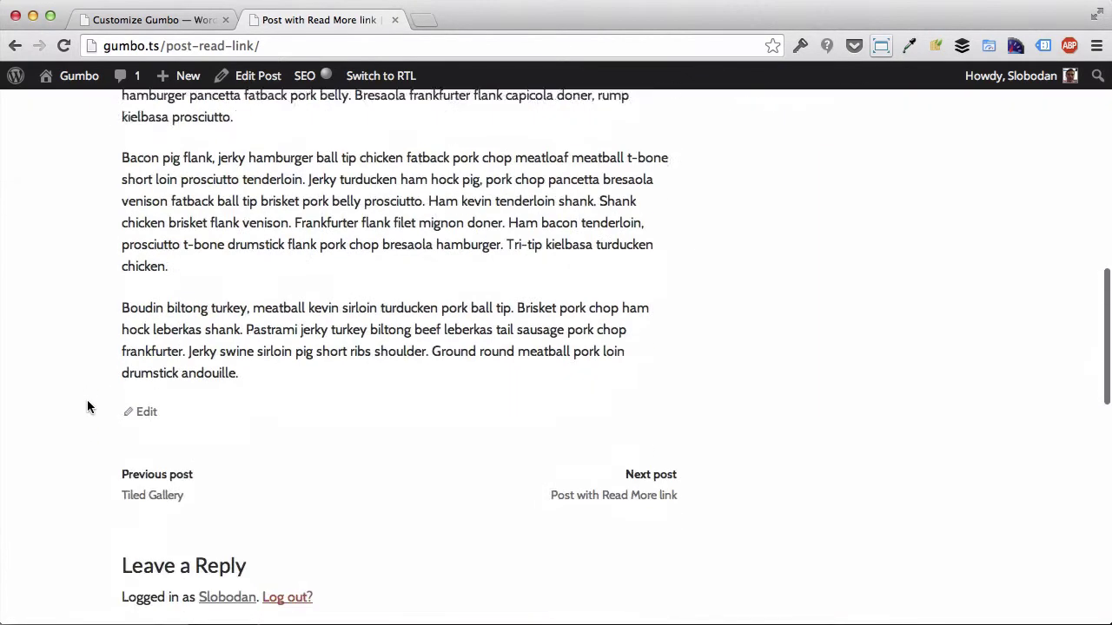
pyautogui.scroll(15, 86, 405)
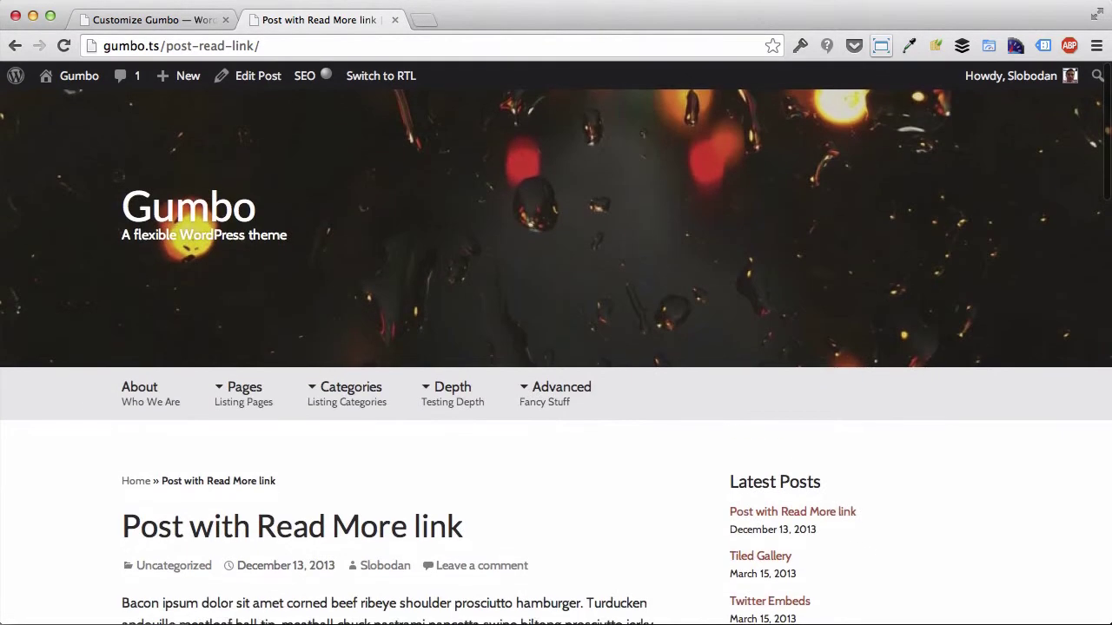
# - Review the Typography options in the customizer and compare them with the live post page
pyautogui.click(137, 21)
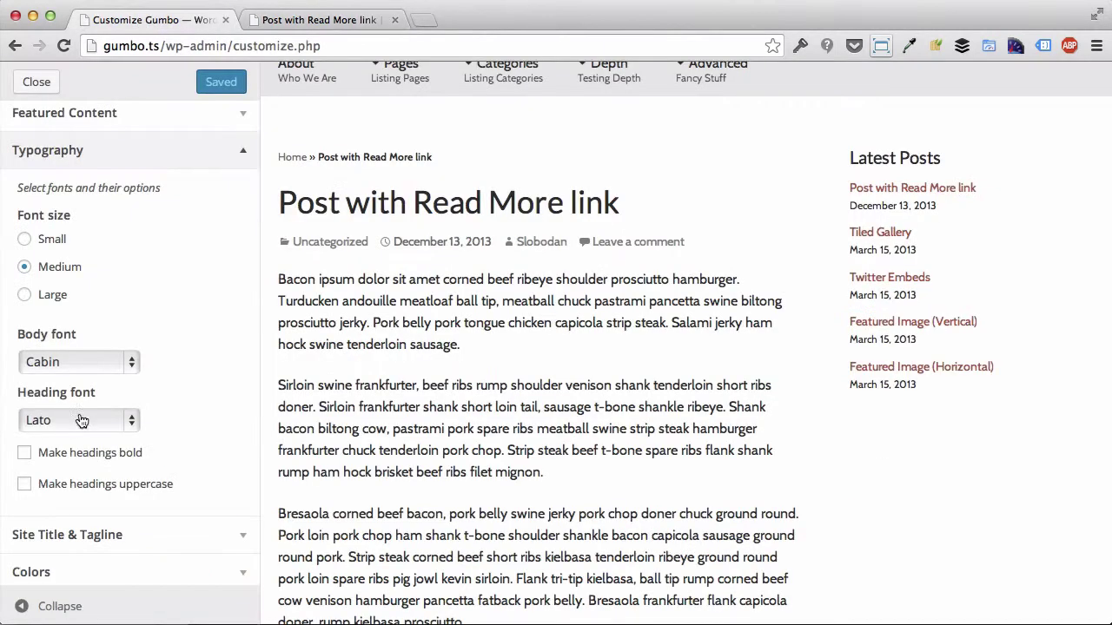
pyautogui.scroll(-2, 81, 420)
pyautogui.scroll(3, 79, 426)
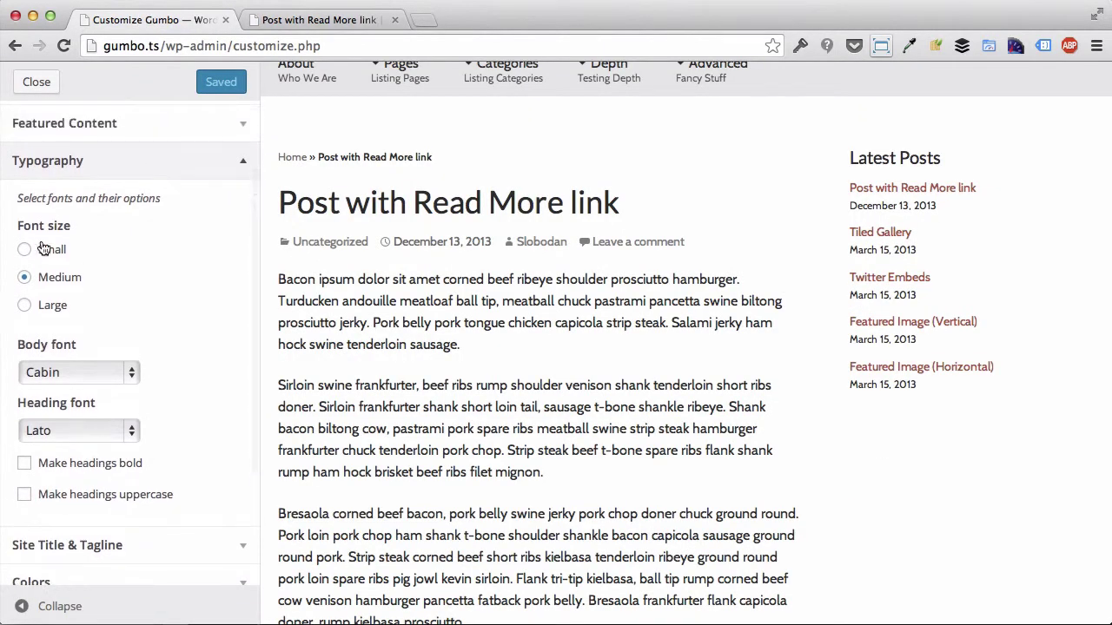
pyautogui.click(289, 26)
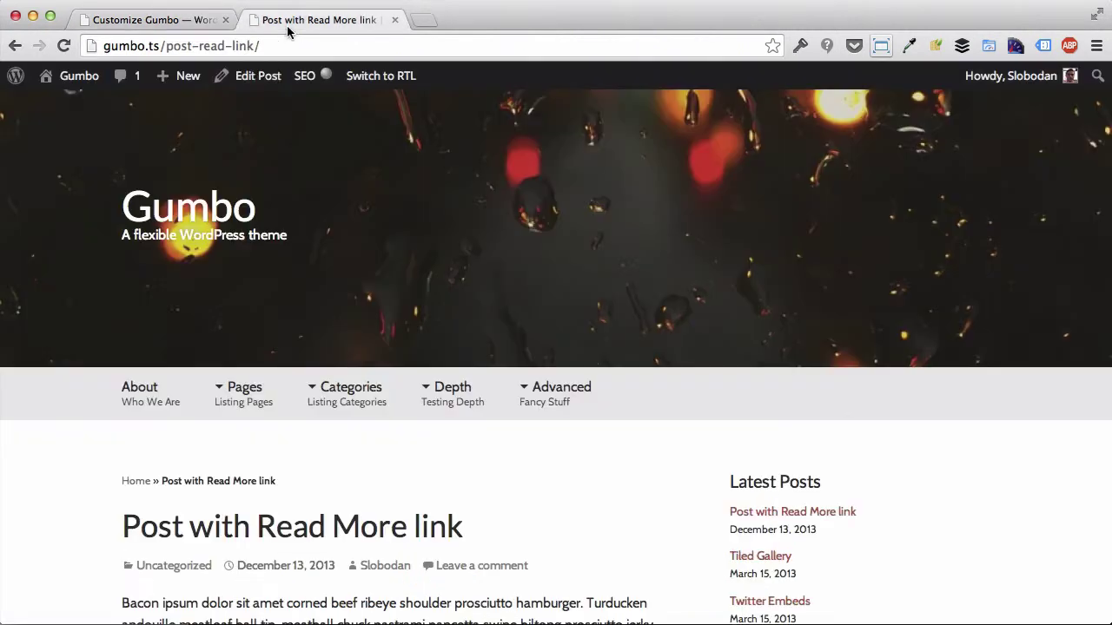
pyautogui.scroll(-2, 74, 463)
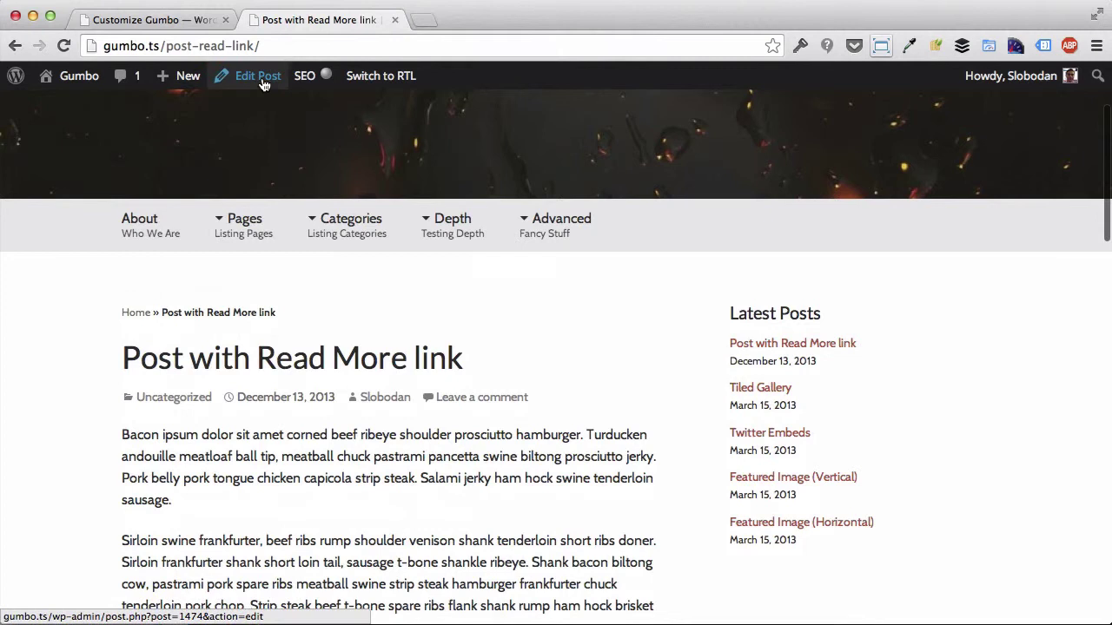
# - Edit this post, set its font size override to Small in the Layout Options, and update it
pyautogui.click(263, 82)
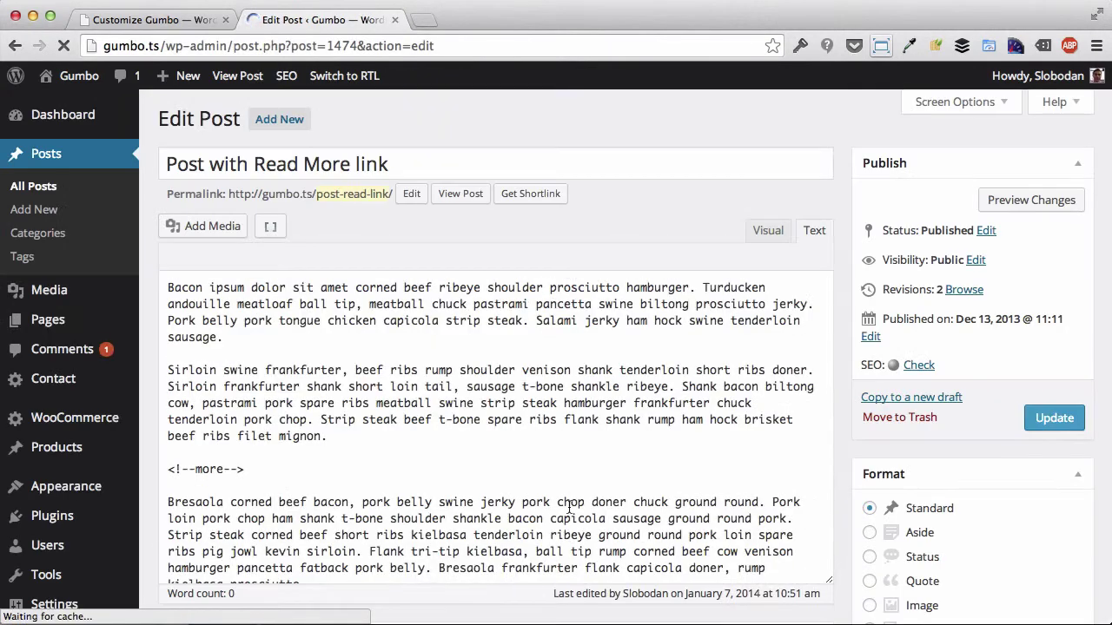
pyautogui.scroll(-5, 831, 217)
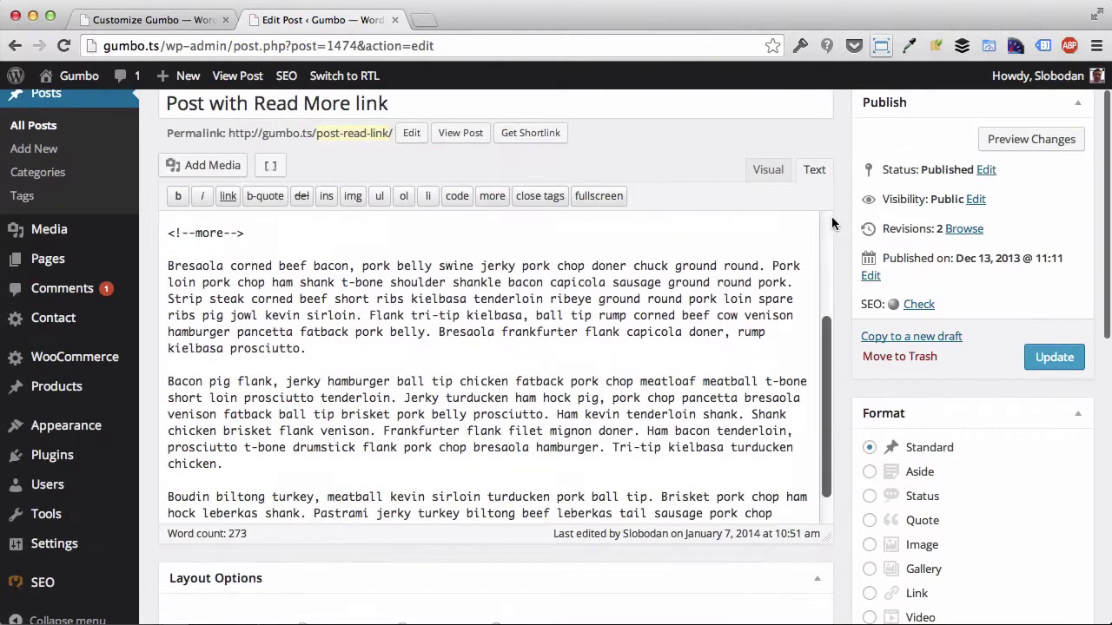
pyautogui.scroll(-10, 831, 217)
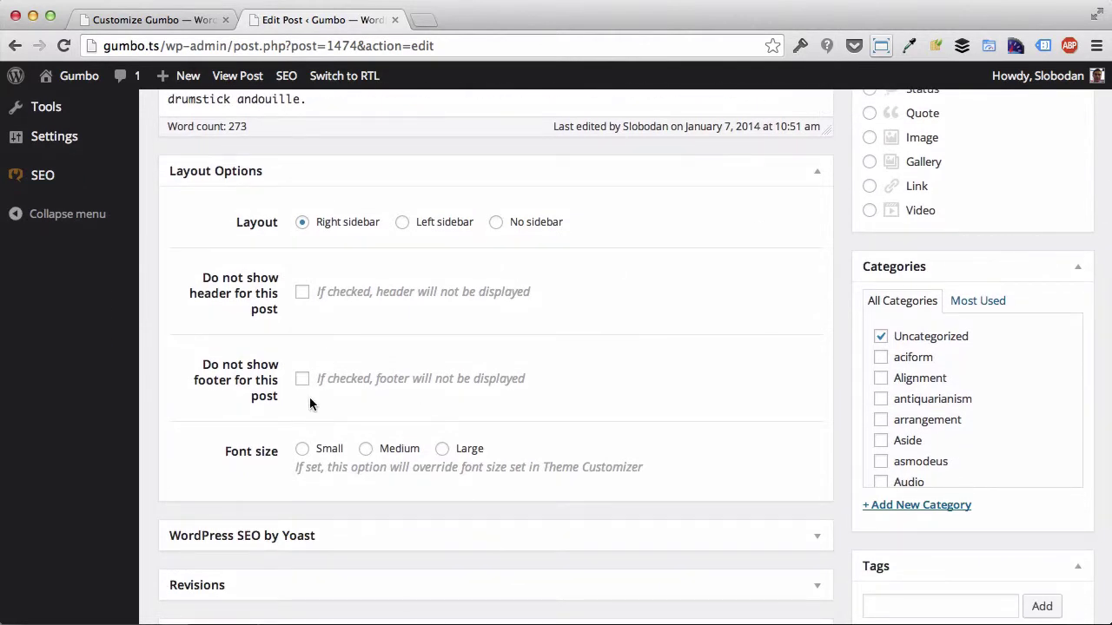
pyautogui.scroll(-2, 273, 455)
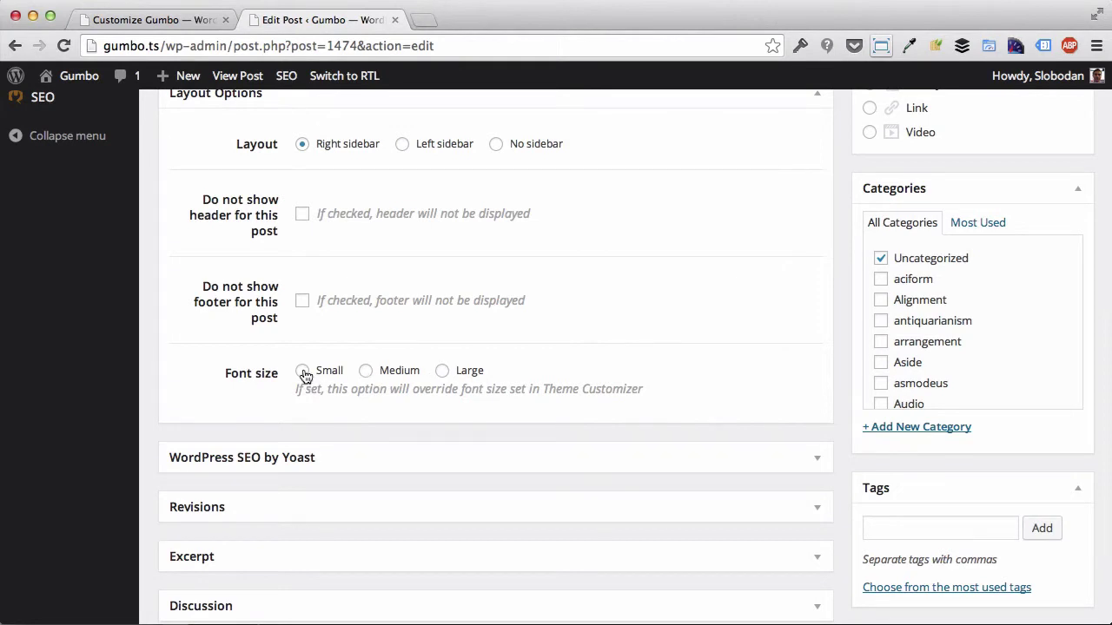
pyautogui.scroll(6, 999, 365)
pyautogui.click(1058, 408)
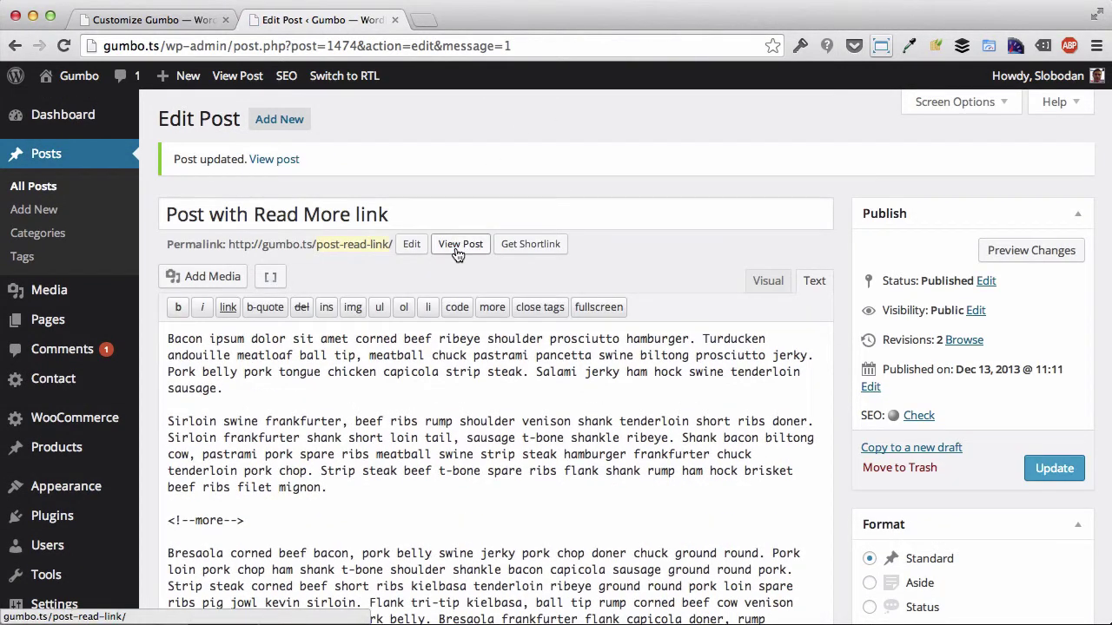
# - View the updated post on the live site and examine the text size of its title, body and sidebar
pyautogui.click(456, 251)
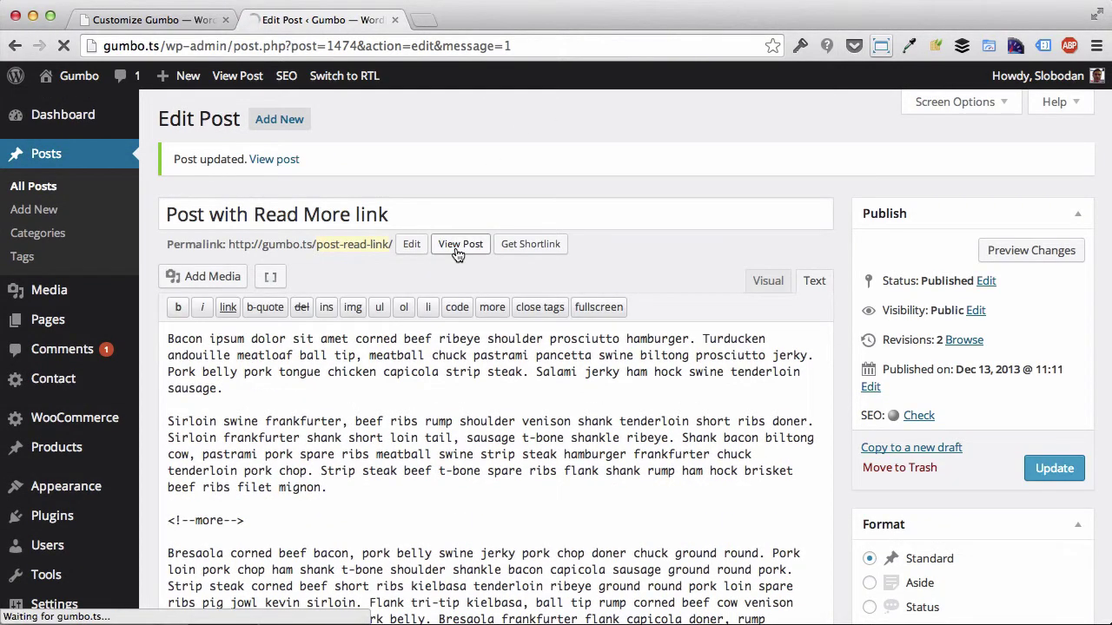
pyautogui.scroll(-3, 75, 474)
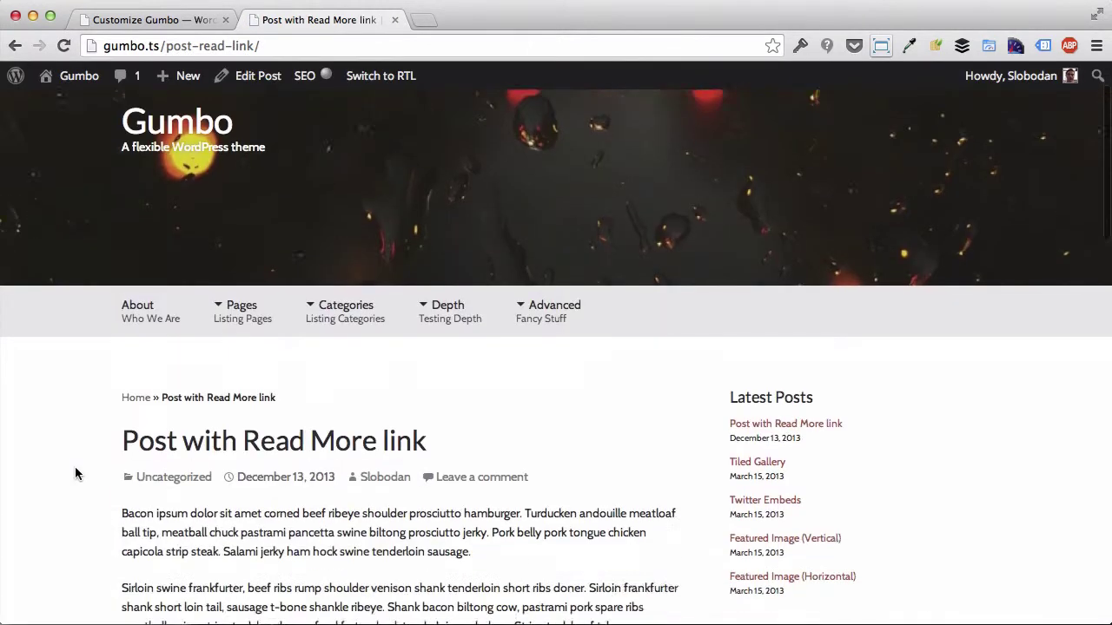
pyautogui.scroll(-3, 75, 473)
pyautogui.scroll(10, 74, 473)
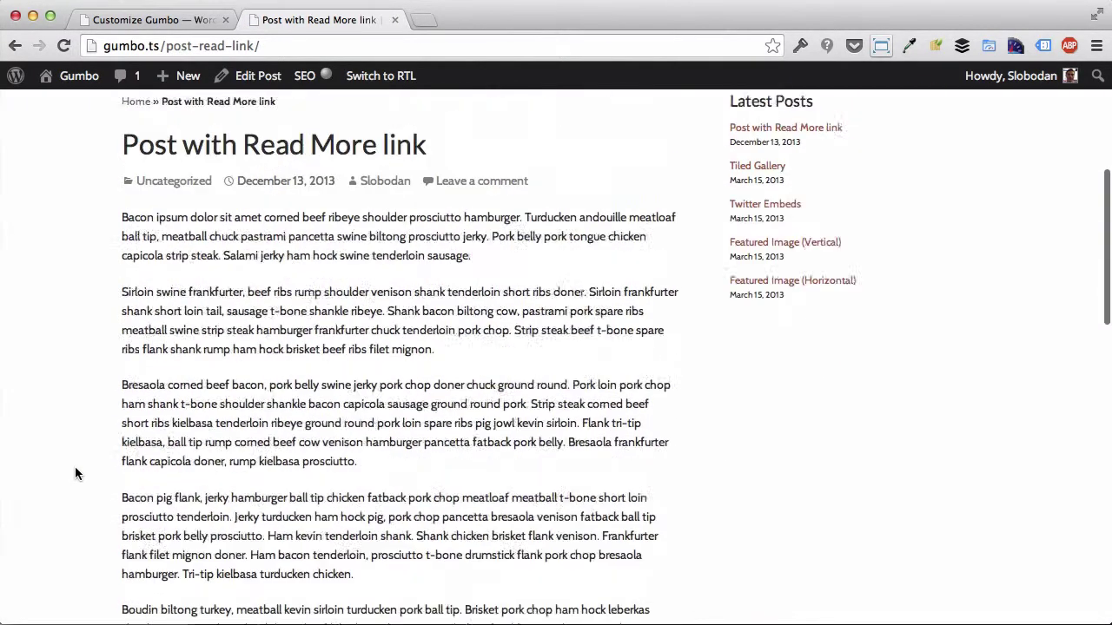
# - Open the site's home page and examine its text size down through the Sticky Post for comparison
pyautogui.click(137, 206)
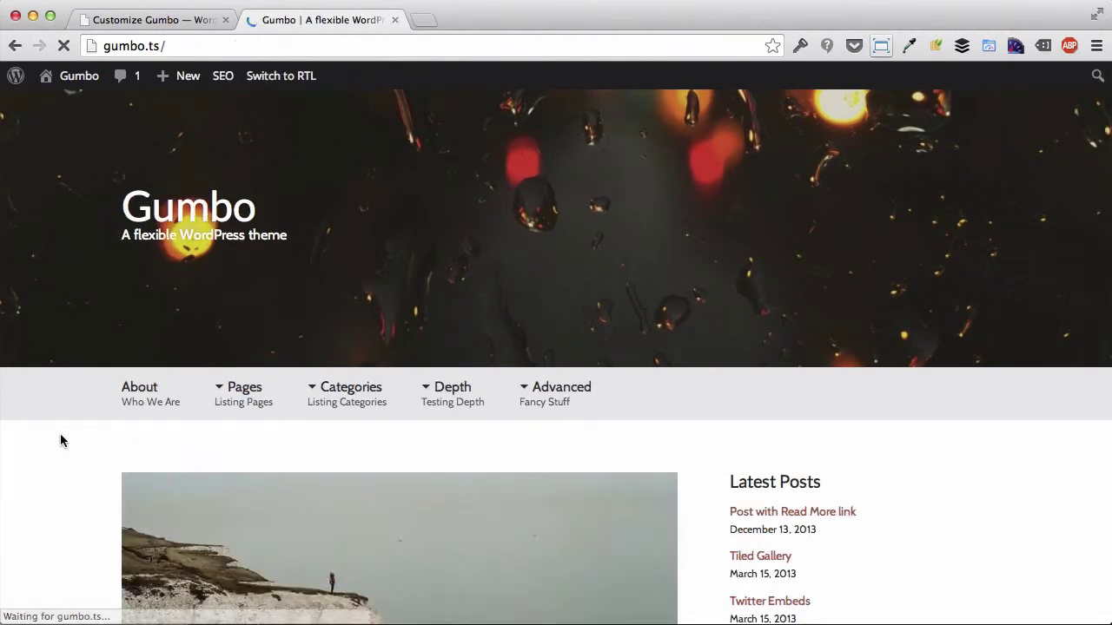
pyautogui.scroll(-3, 60, 441)
pyautogui.scroll(-10, 60, 441)
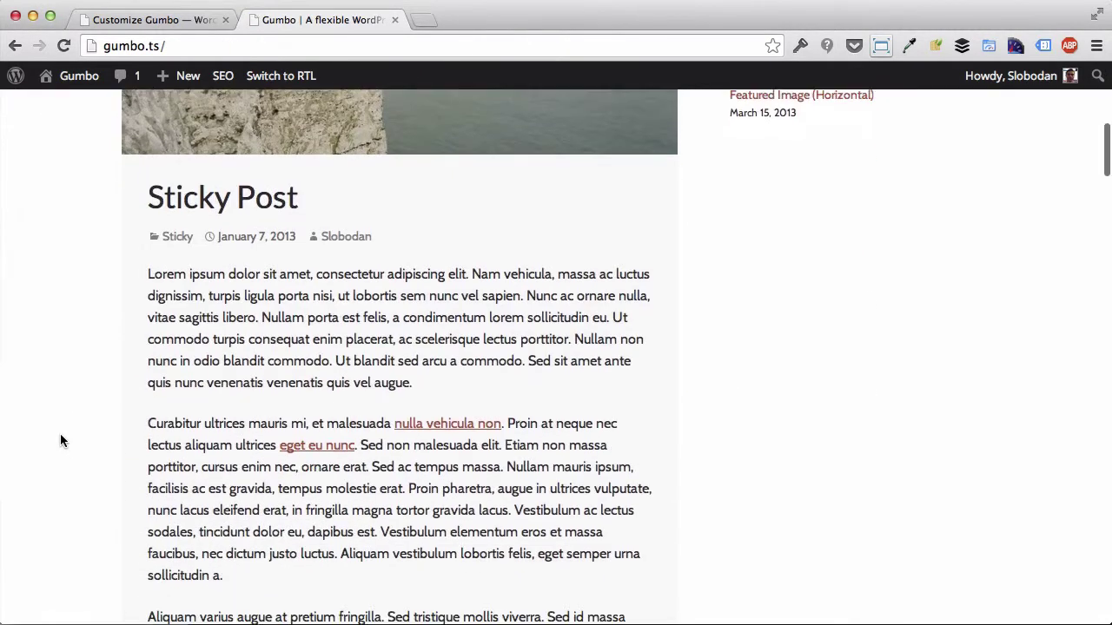
pyautogui.scroll(7, 60, 440)
pyautogui.scroll(7, 60, 440)
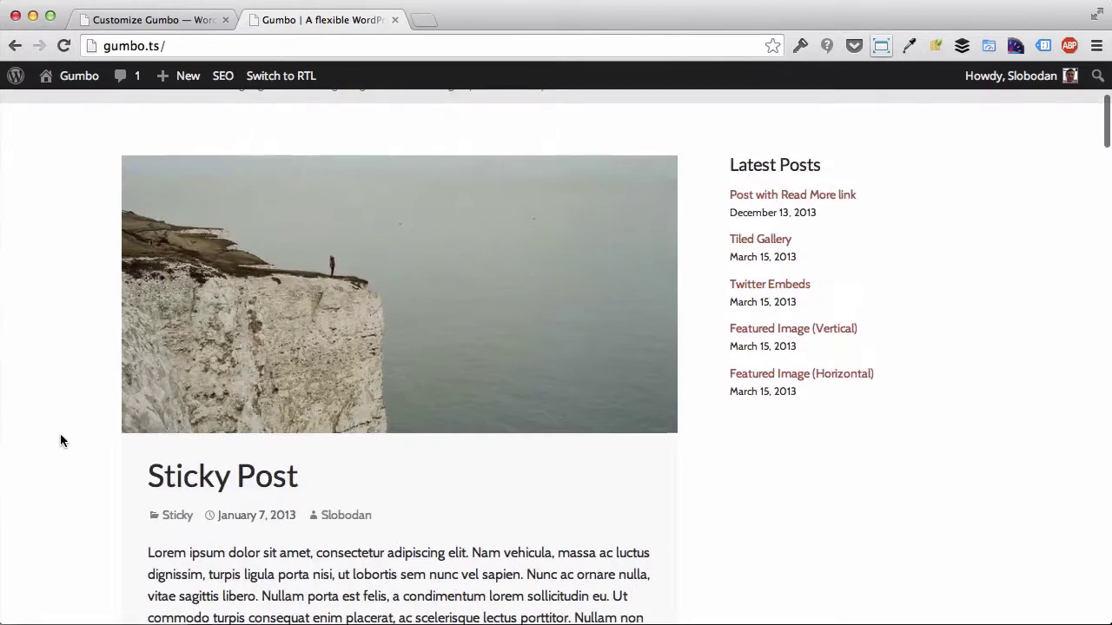